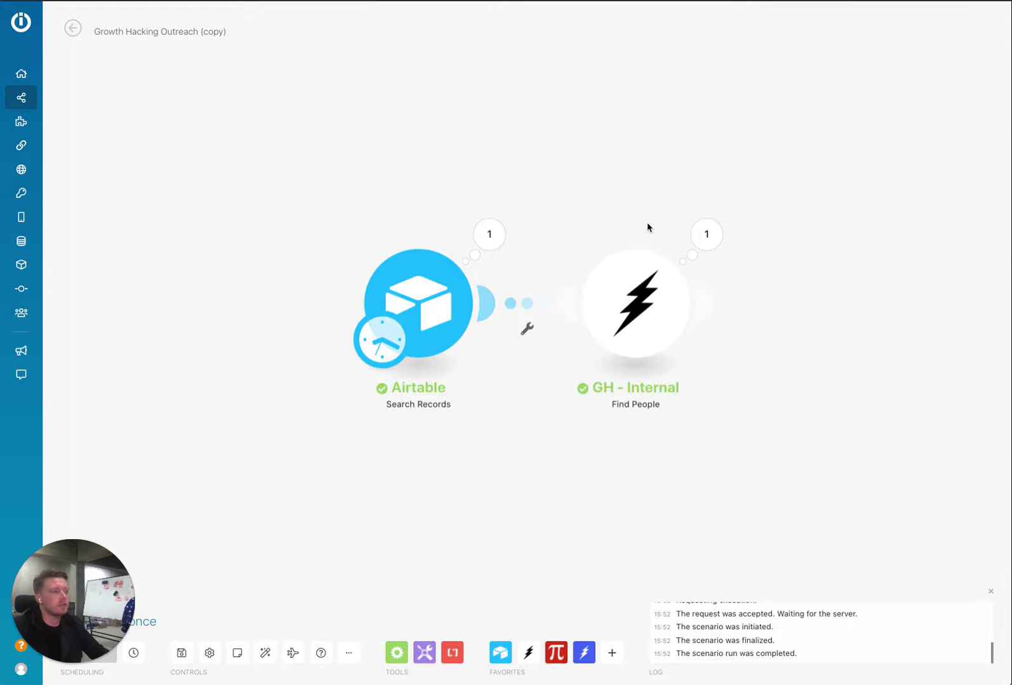
Enter 'growth hacker' as the Person Title in the GH - Internal Find People module.
{"action": "left_click_drag", "start_coordinate": [648, 225], "coordinate": [629, 206]}
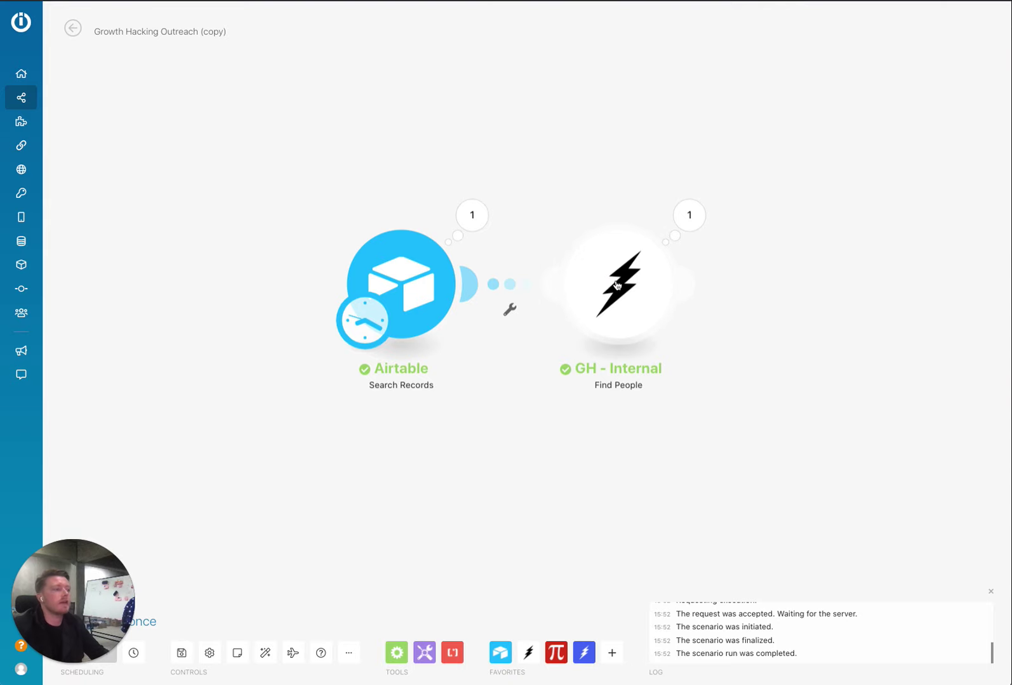
{"action": "left_click", "coordinate": [641, 273]}
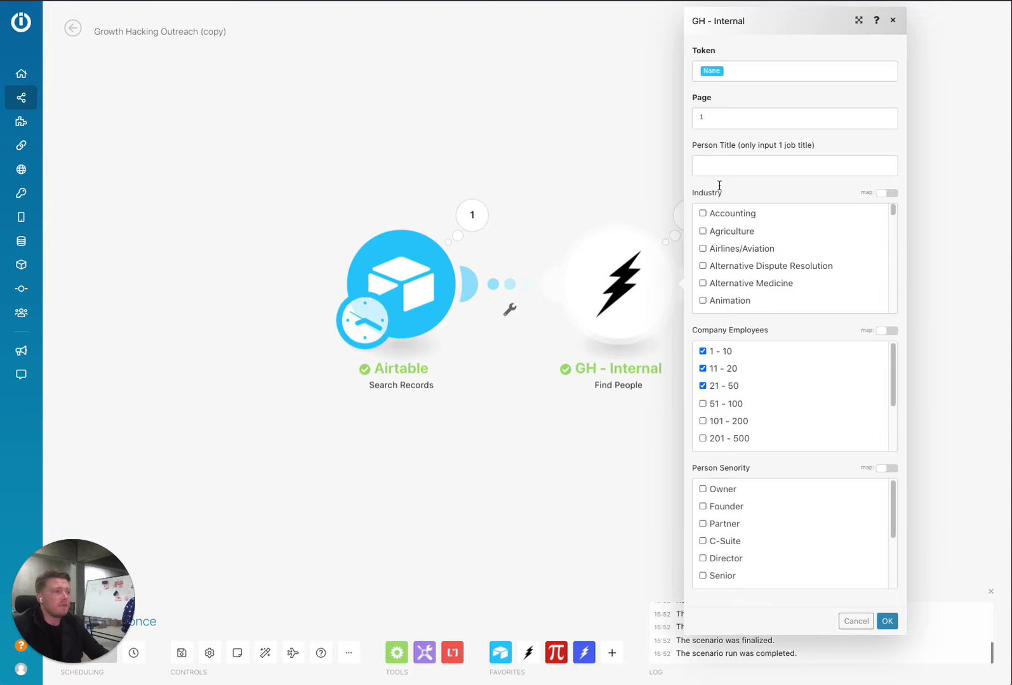
{"action": "left_click", "coordinate": [713, 160]}
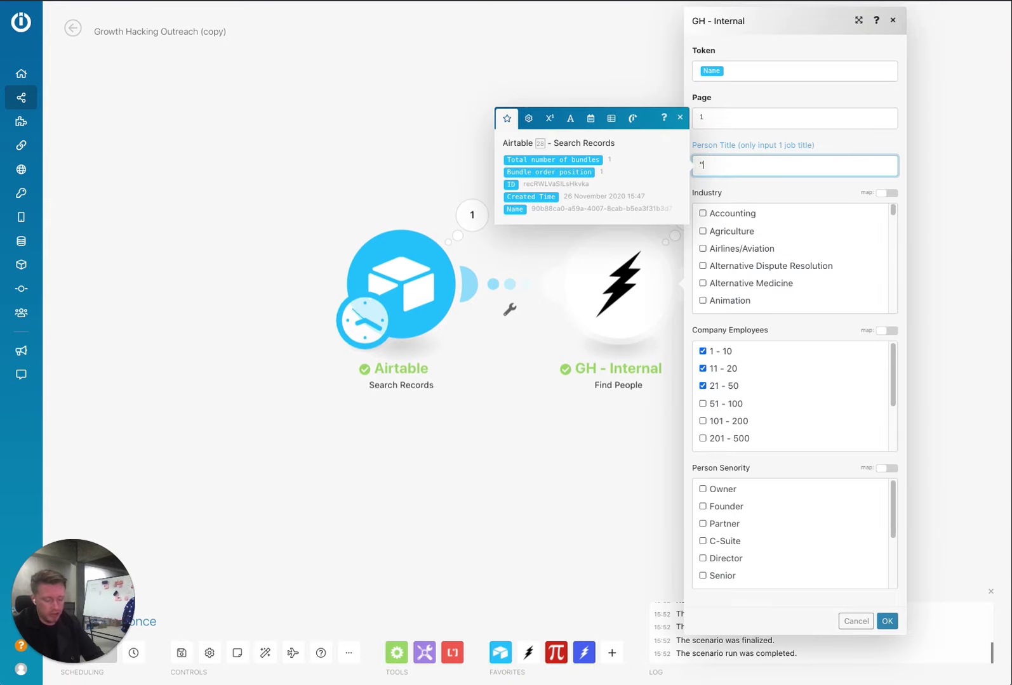
{"action": "type", "text": "\"growth hacker\""}
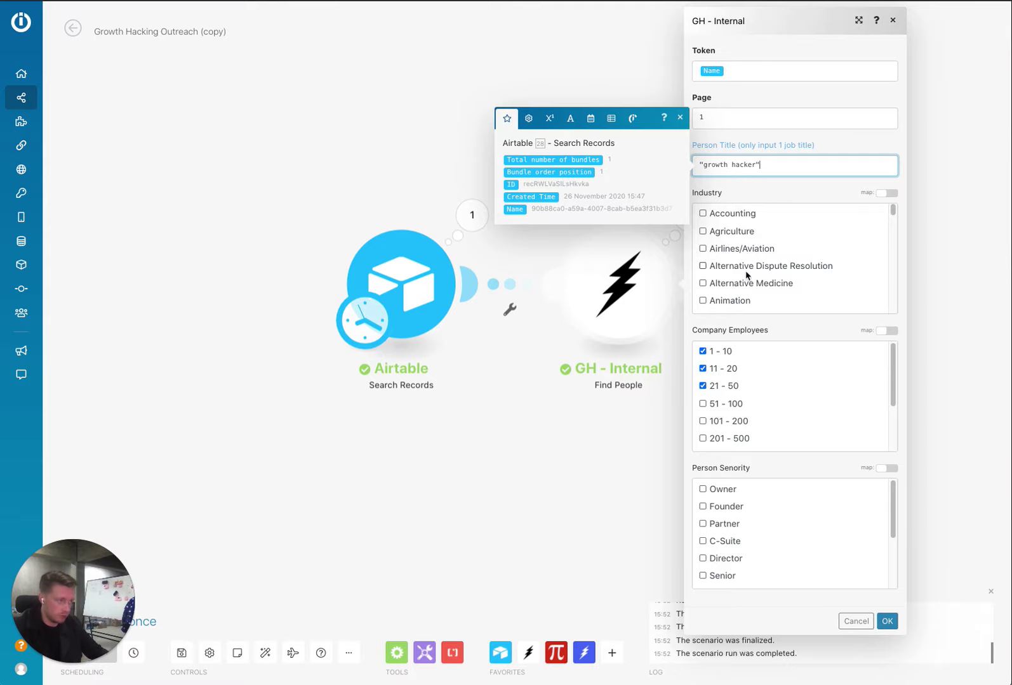
Review the Industry, Company Employees (1-10, 11-20, 21-50) and Seniority lists.
{"action": "scroll", "coordinate": [749, 280], "scroll_direction": "down", "scroll_amount": 2}
{"action": "scroll", "coordinate": [749, 292], "scroll_direction": "down", "scroll_amount": 1}
{"action": "scroll", "coordinate": [758, 295], "scroll_direction": "down", "scroll_amount": 4}
{"action": "scroll", "coordinate": [798, 393], "scroll_direction": "down", "scroll_amount": 2}
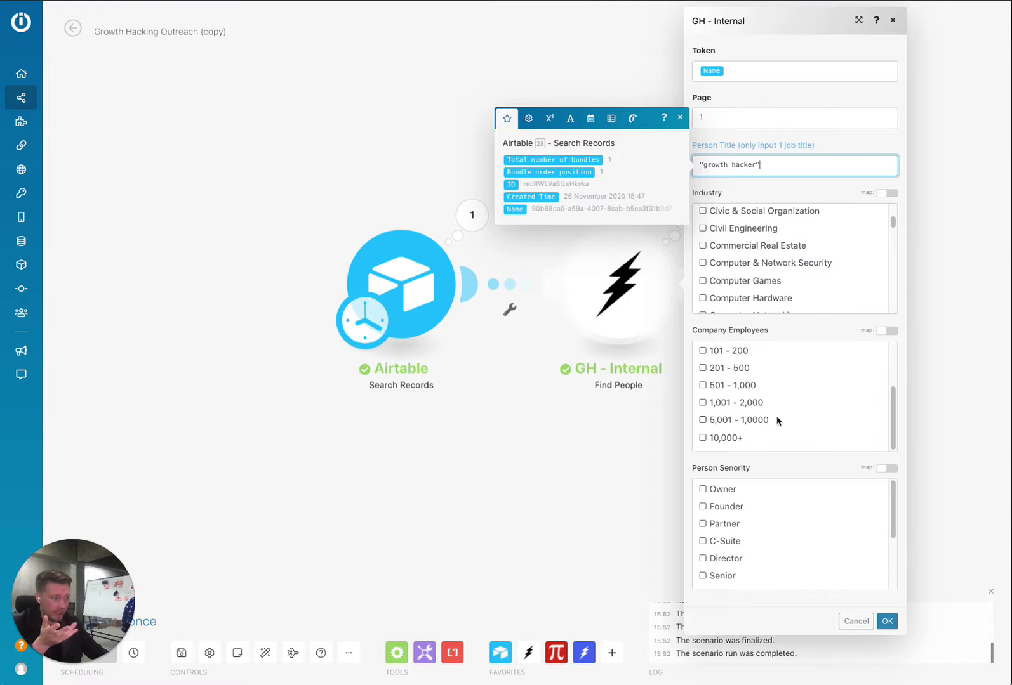
{"action": "scroll", "coordinate": [780, 420], "scroll_direction": "up", "scroll_amount": 2}
{"action": "scroll", "coordinate": [761, 506], "scroll_direction": "down", "scroll_amount": 3}
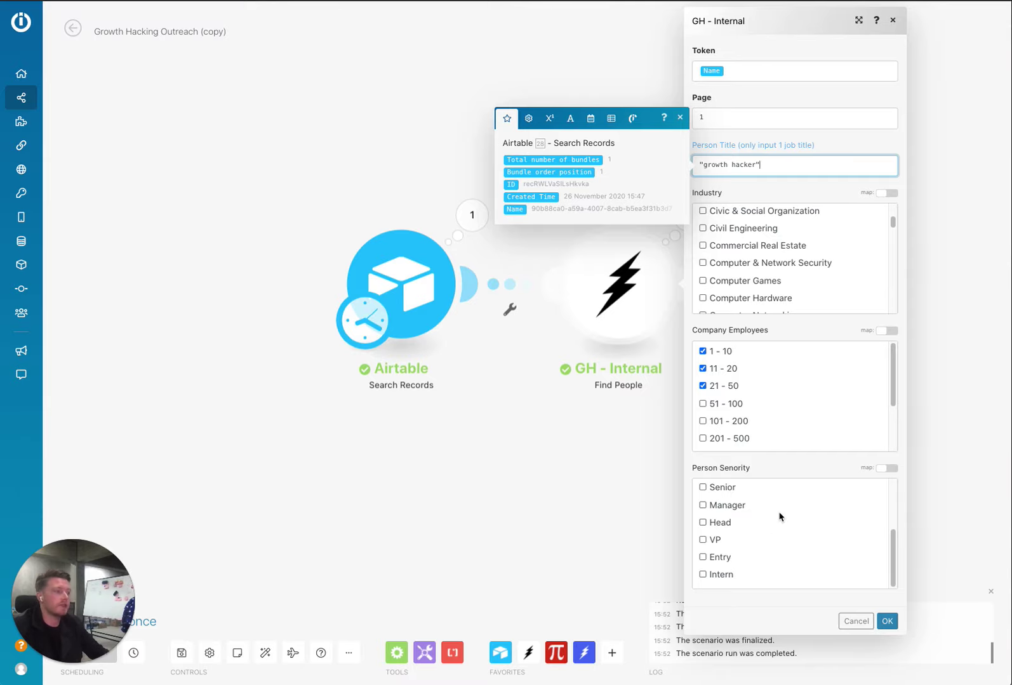
{"action": "scroll", "coordinate": [780, 420], "scroll_direction": "down", "scroll_amount": 2}
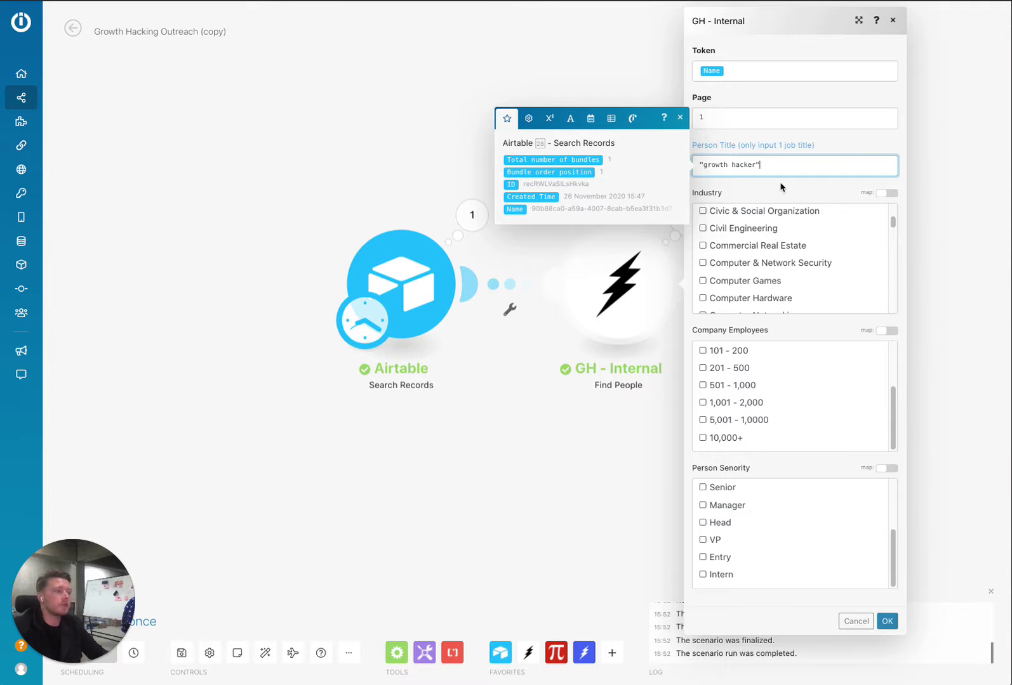
{"action": "scroll", "coordinate": [766, 235], "scroll_direction": "down", "scroll_amount": 3}
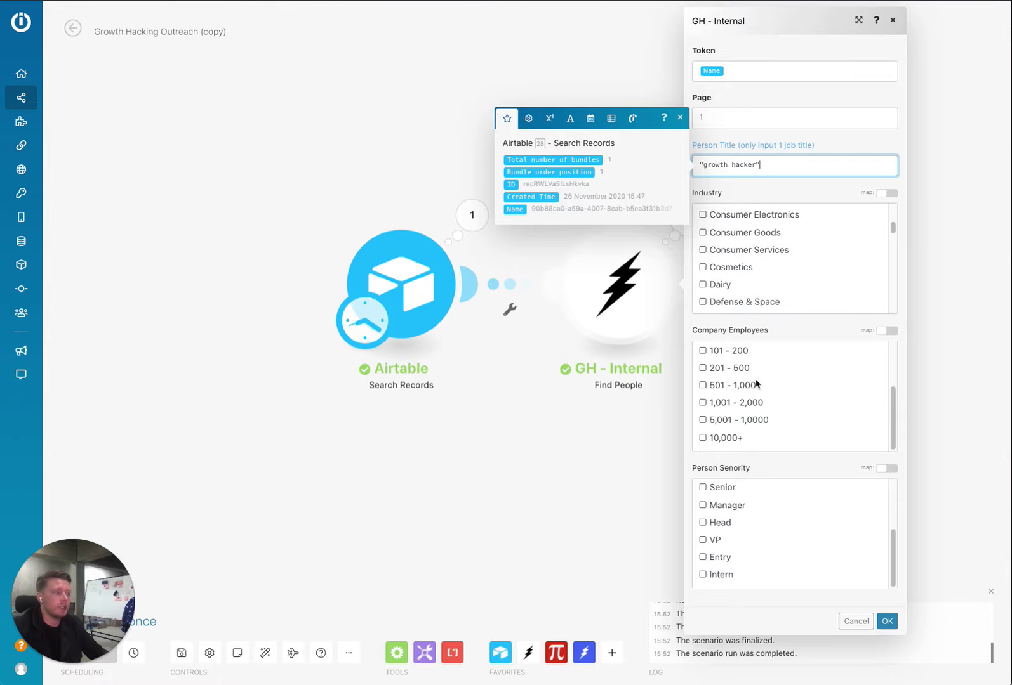
{"action": "scroll", "coordinate": [756, 386], "scroll_direction": "up", "scroll_amount": 2}
{"action": "scroll", "coordinate": [766, 547], "scroll_direction": "up", "scroll_amount": 2}
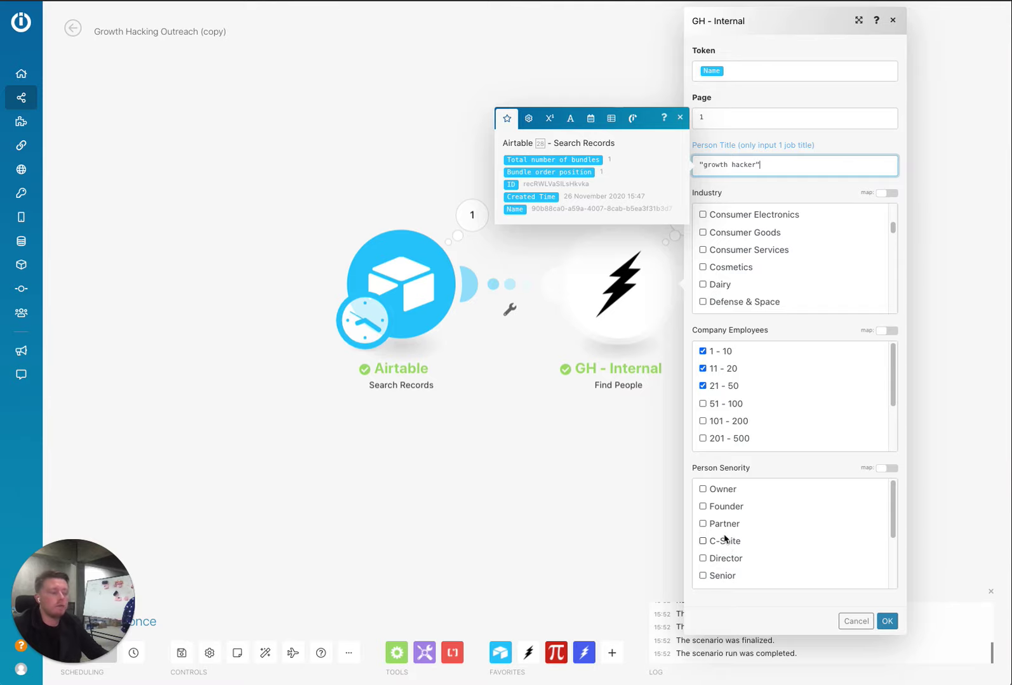
Save the growth hacker search settings and run the scenario once until it completes.
{"action": "left_click", "coordinate": [887, 622]}
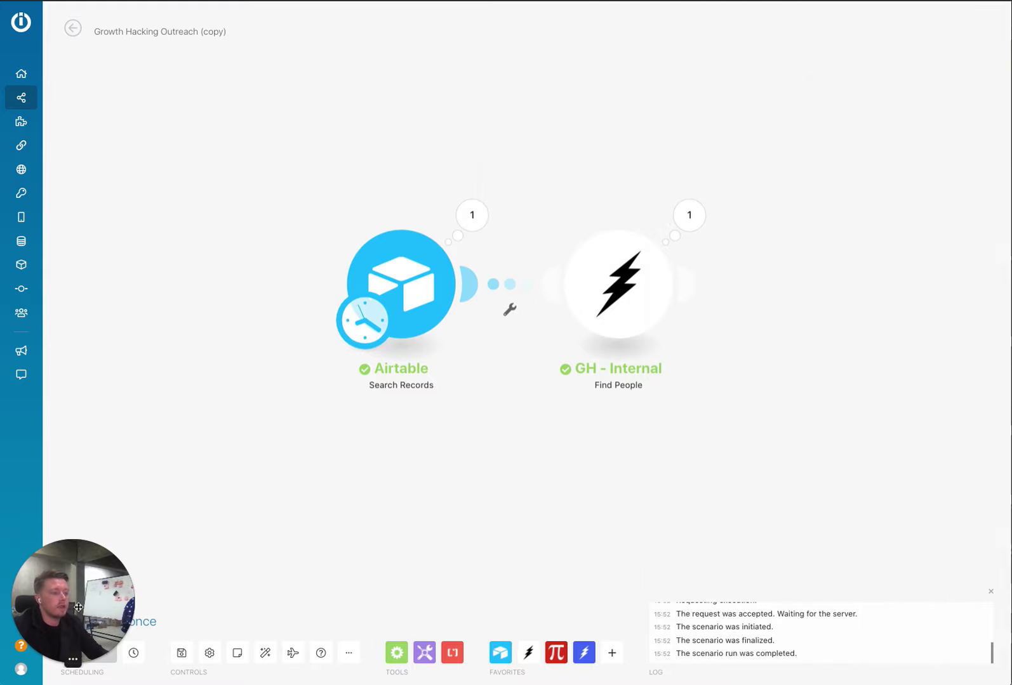
{"action": "left_click_drag", "start_coordinate": [74, 599], "coordinate": [76, 518]}
{"action": "left_click", "coordinate": [458, 477]}
{"action": "left_click", "coordinate": [77, 621]}
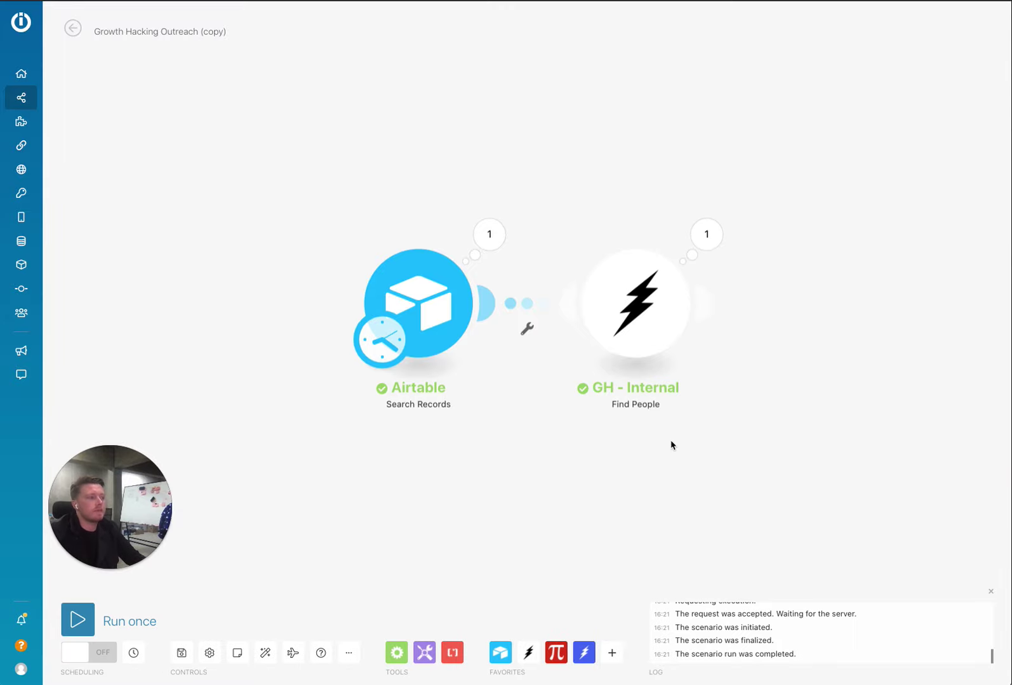
{"action": "left_click_drag", "start_coordinate": [671, 445], "coordinate": [624, 448]}
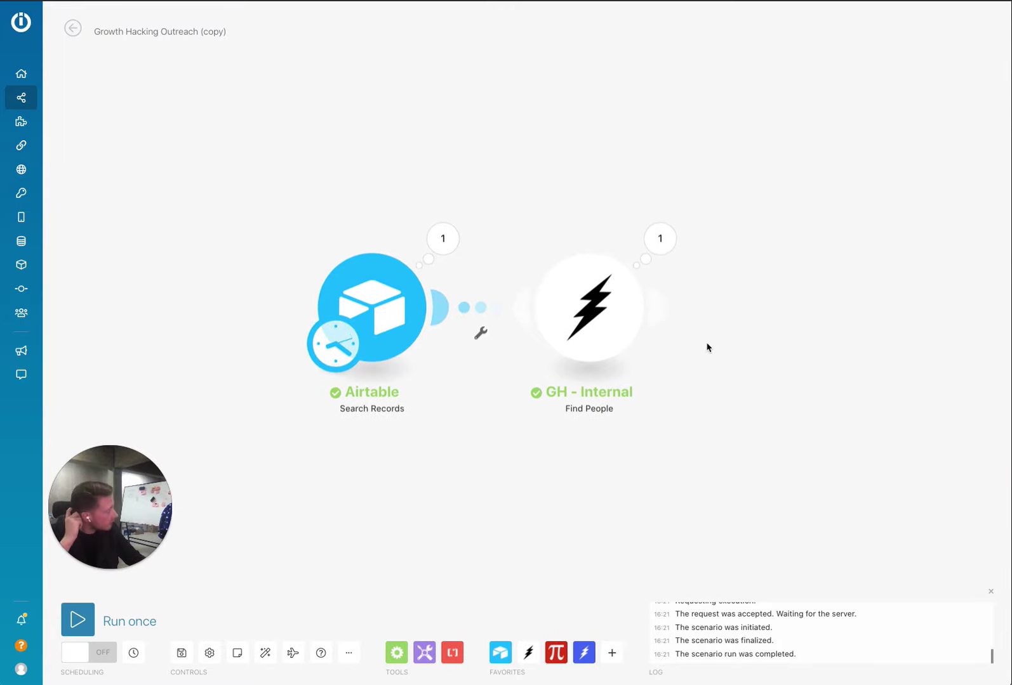
Review the first returned person's profile: LinkedIn URL, verified email status, photo and headline Growth Hacker.
{"action": "left_click", "coordinate": [660, 252]}
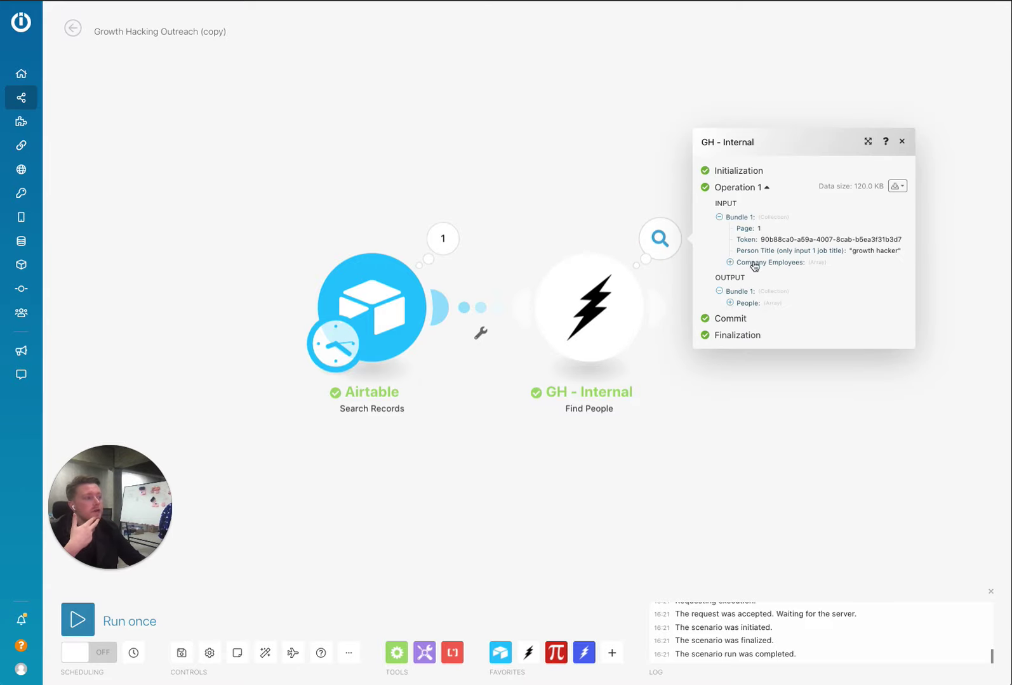
{"action": "left_click", "coordinate": [730, 303]}
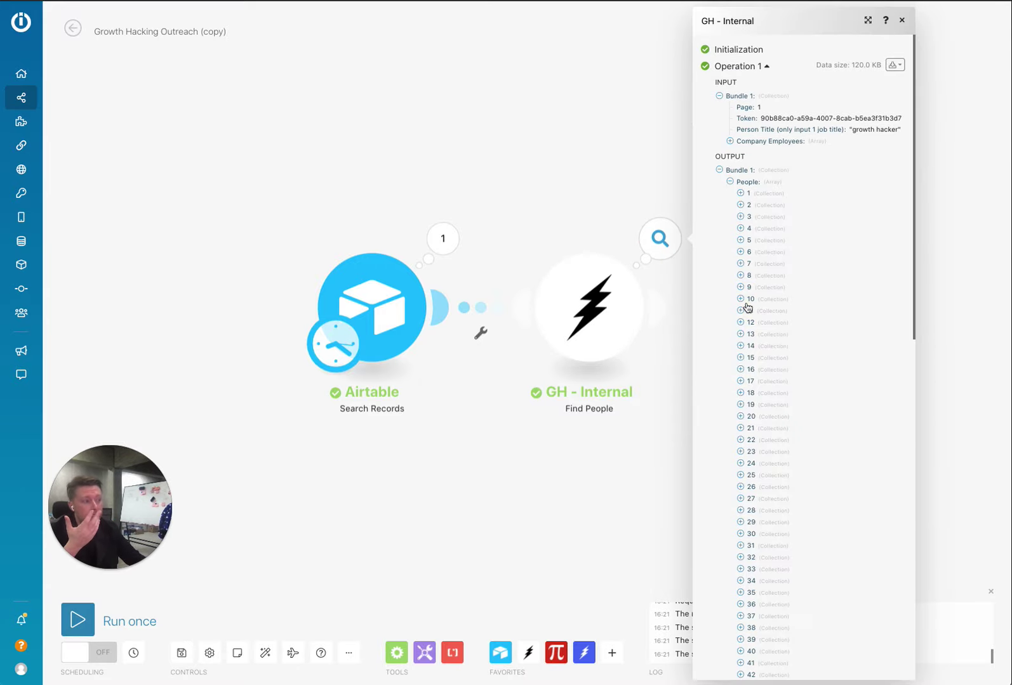
{"action": "left_click", "coordinate": [740, 194]}
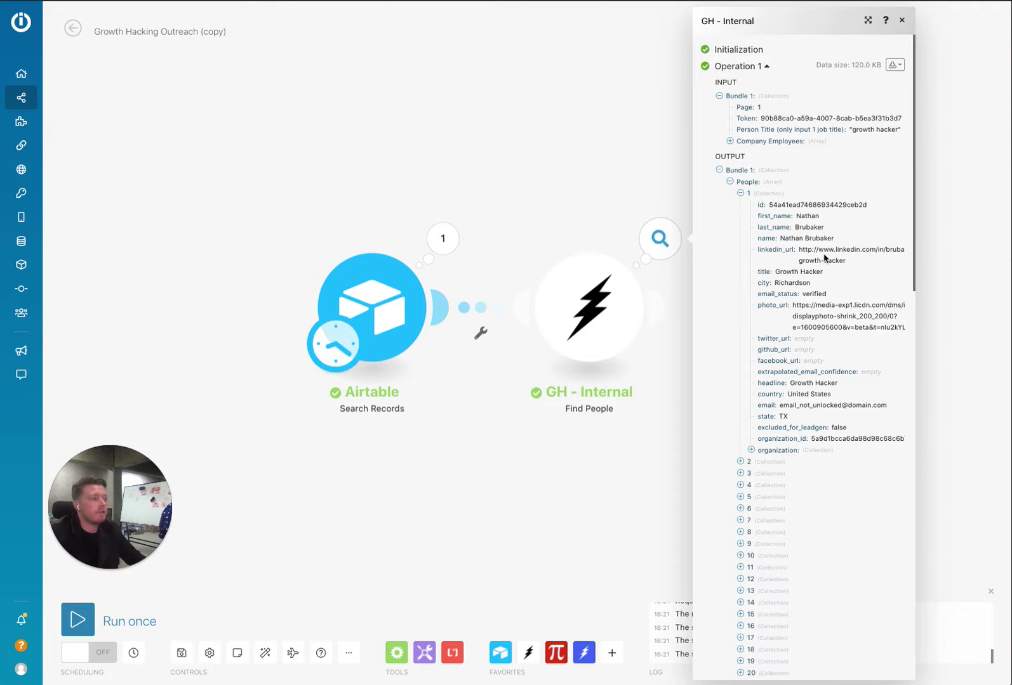
{"action": "left_click_drag", "start_coordinate": [842, 267], "coordinate": [808, 247]}
{"action": "double_click", "coordinate": [817, 295]}
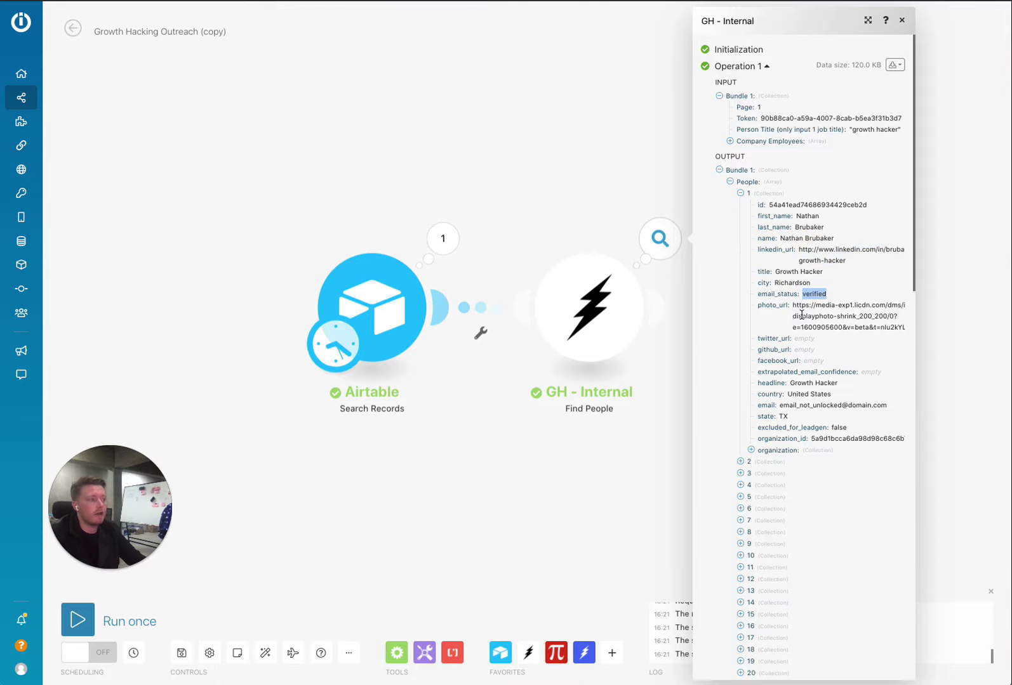
{"action": "left_click_drag", "start_coordinate": [838, 327], "coordinate": [815, 313]}
{"action": "left_click", "coordinate": [809, 346]}
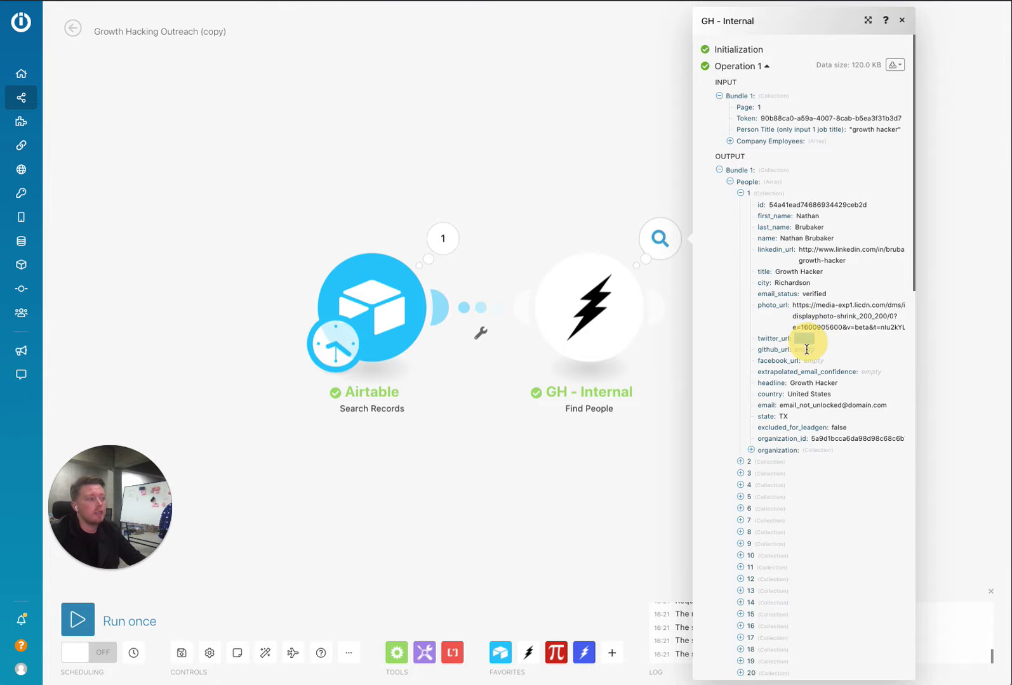
{"action": "double_click", "coordinate": [813, 360]}
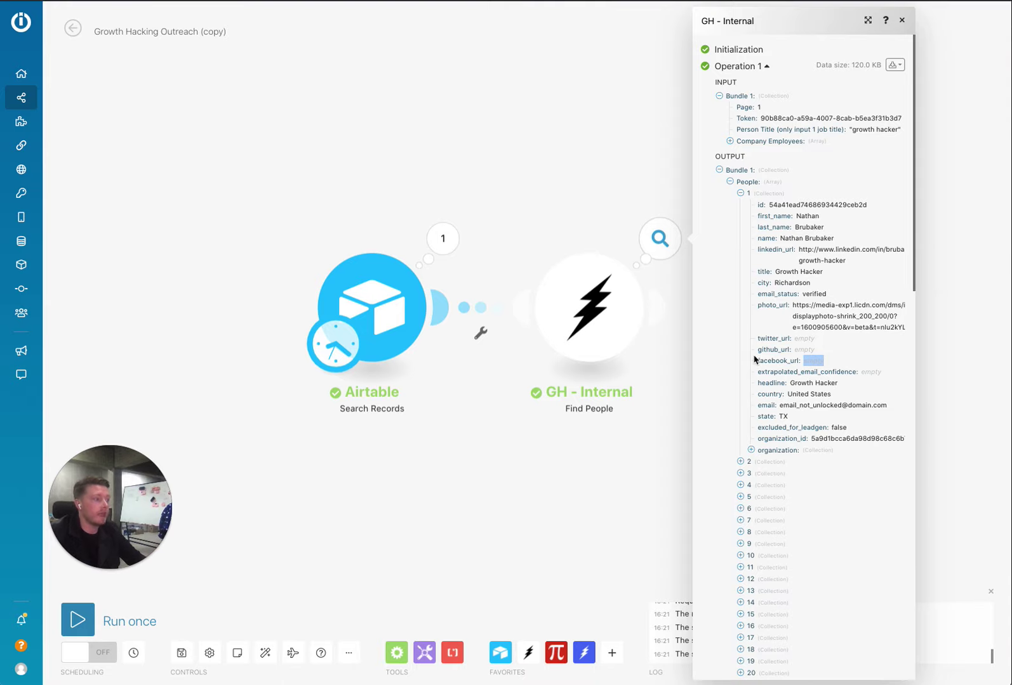
{"action": "scroll", "coordinate": [759, 552], "scroll_direction": "down", "scroll_amount": 10}
{"action": "scroll", "coordinate": [759, 469], "scroll_direction": "down", "scroll_amount": 5}
{"action": "scroll", "coordinate": [780, 227], "scroll_direction": "up", "scroll_amount": 15}
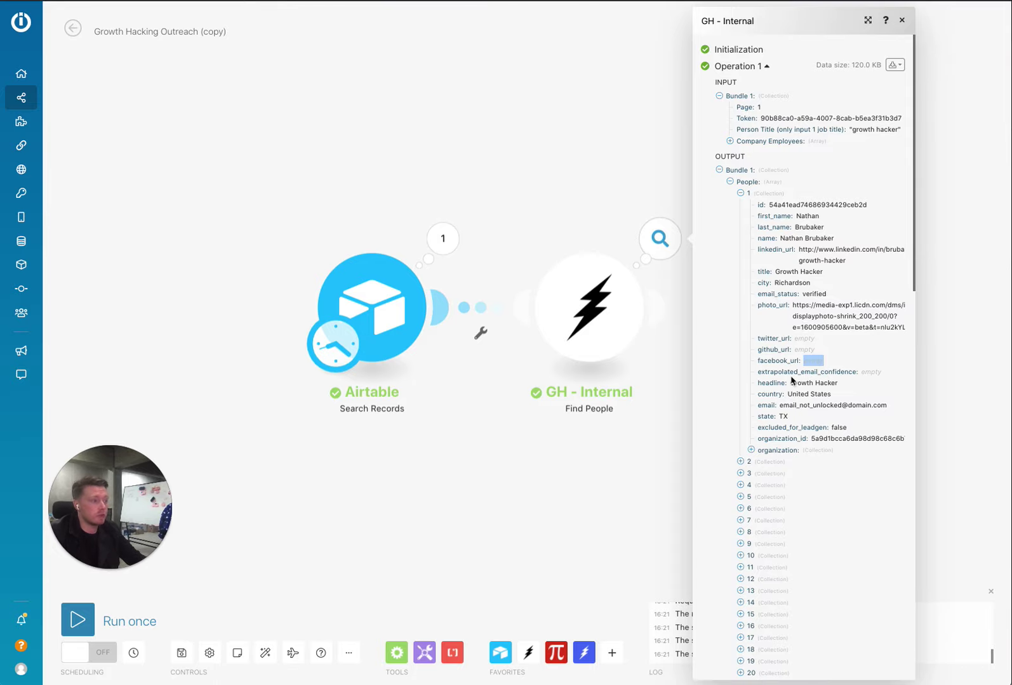
{"action": "left_click_drag", "start_coordinate": [838, 384], "coordinate": [805, 394]}
{"action": "left_click", "coordinate": [802, 419]}
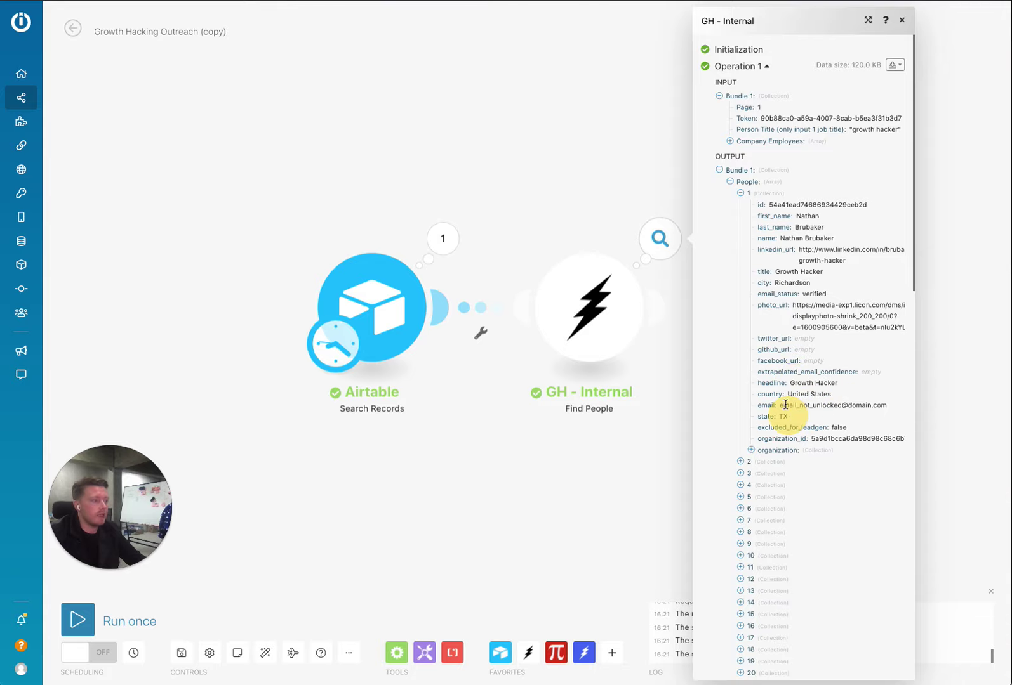
Check the person's Voicegain organization fields, including empty website_url and alexa_ranking, then close the output.
{"action": "left_click", "coordinate": [773, 451]}
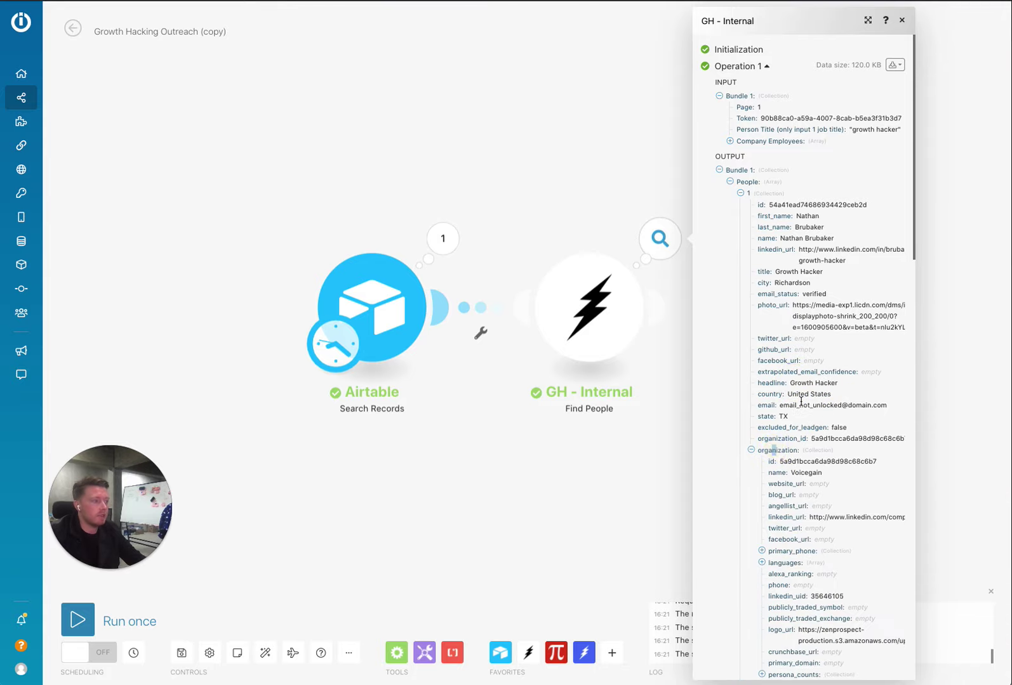
{"action": "scroll", "coordinate": [793, 432], "scroll_direction": "down", "scroll_amount": 2}
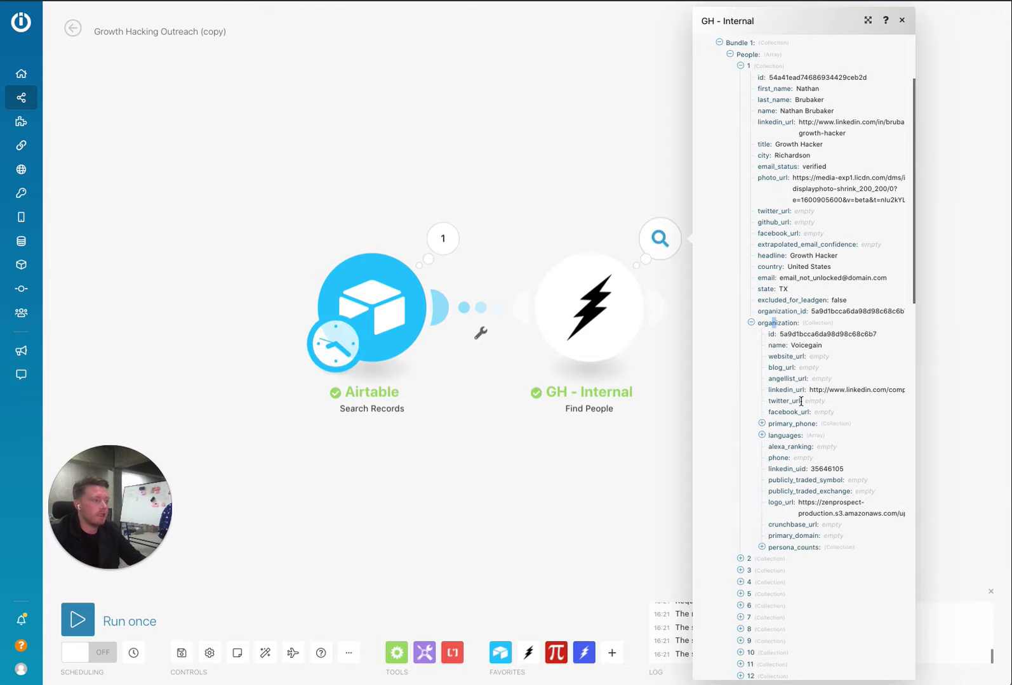
{"action": "left_click_drag", "start_coordinate": [791, 338], "coordinate": [819, 339]}
{"action": "left_click", "coordinate": [822, 348]}
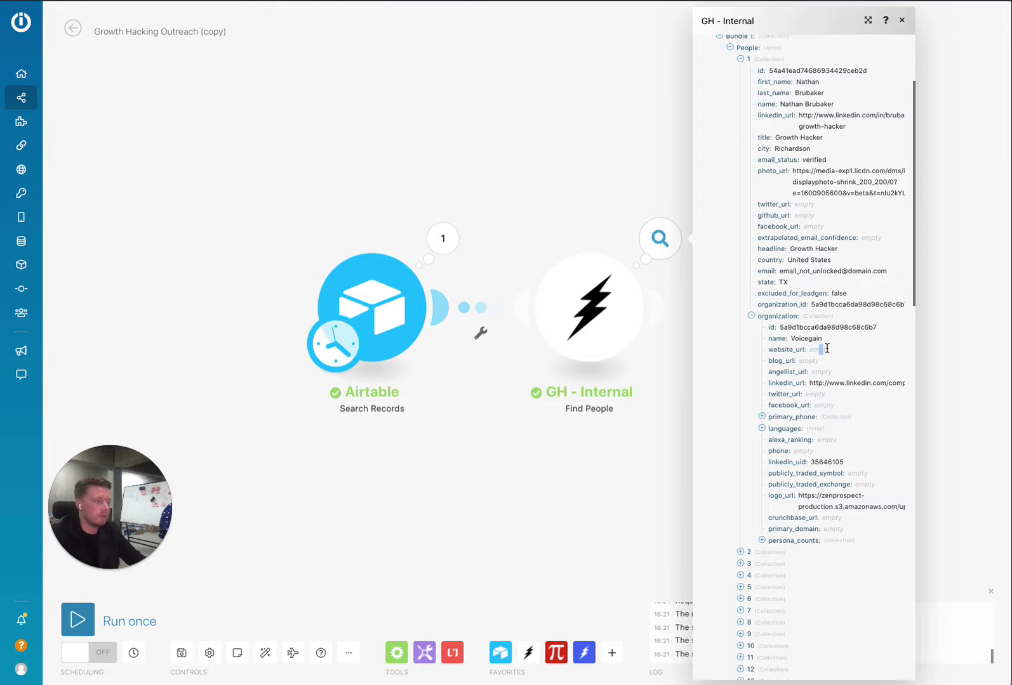
{"action": "left_click", "coordinate": [817, 360]}
{"action": "scroll", "coordinate": [837, 388], "scroll_direction": "down", "scroll_amount": 1}
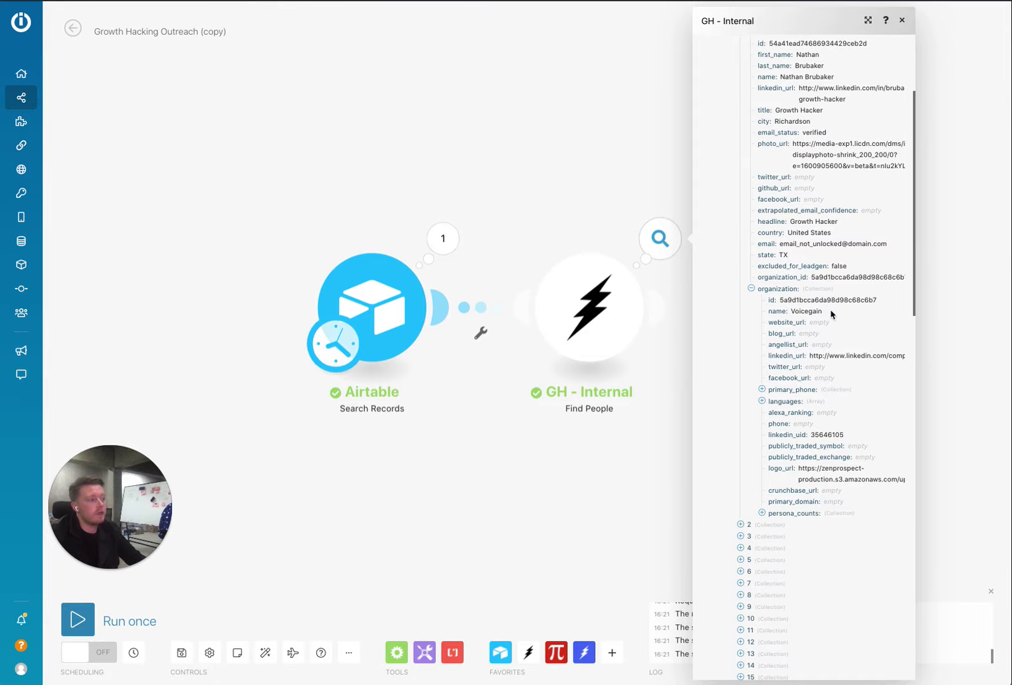
{"action": "left_click_drag", "start_coordinate": [823, 311], "coordinate": [791, 311]}
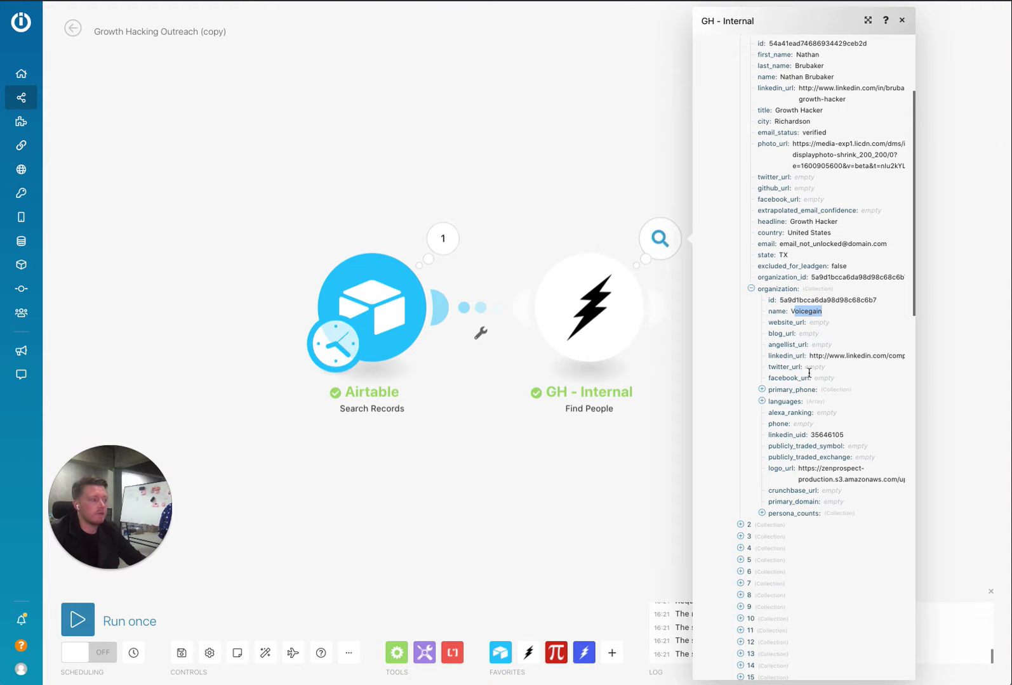
{"action": "scroll", "coordinate": [798, 397], "scroll_direction": "down", "scroll_amount": 3}
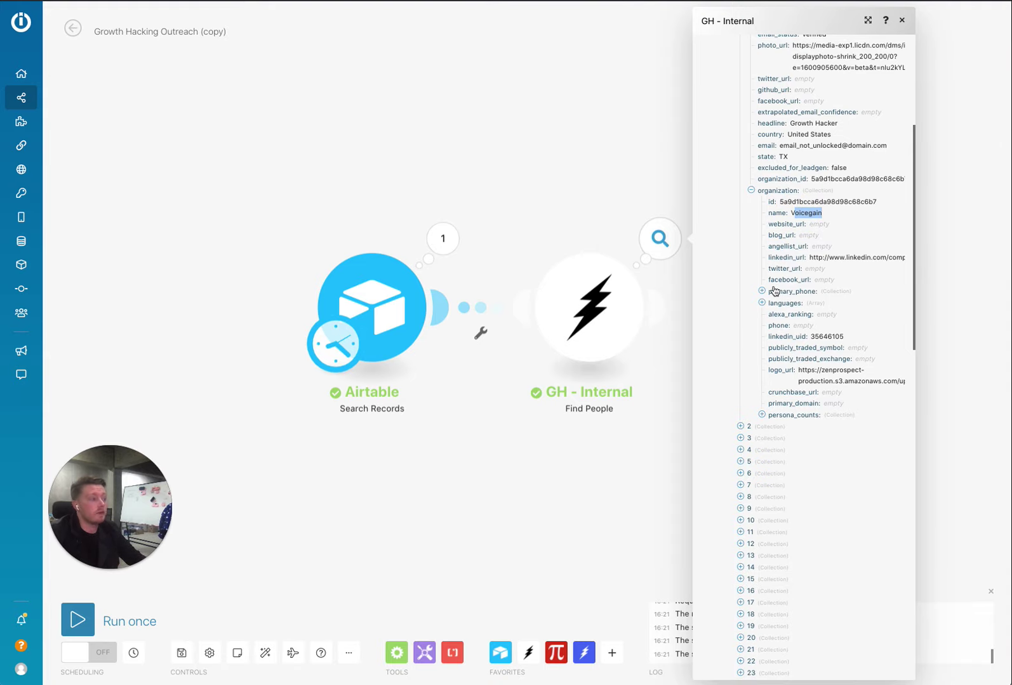
{"action": "double_click", "coordinate": [825, 314]}
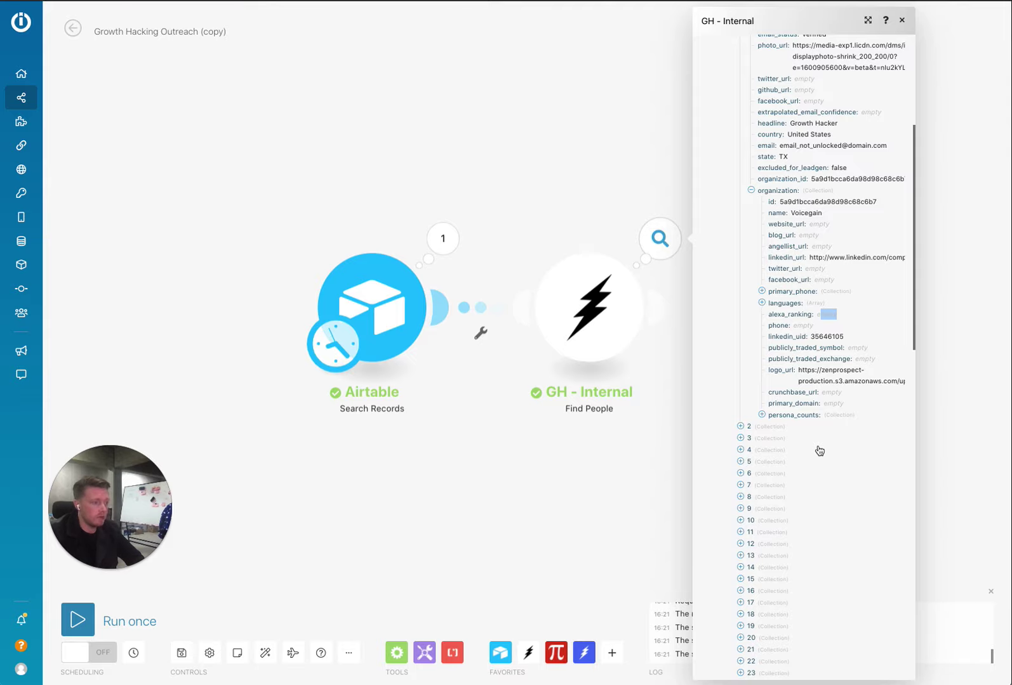
{"action": "left_click", "coordinate": [664, 431]}
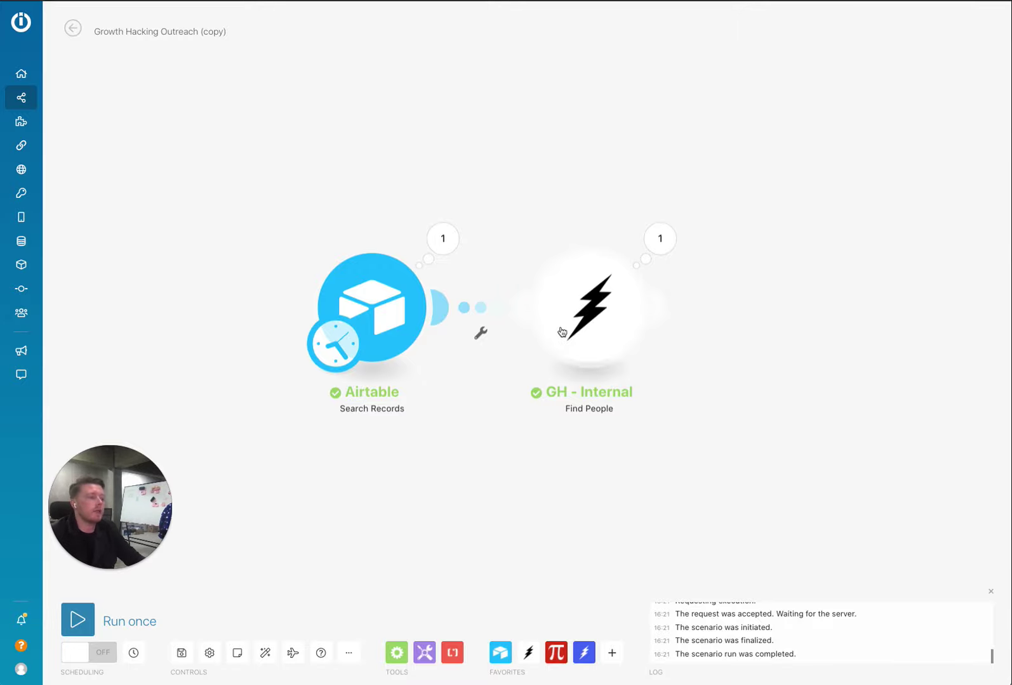
Pan the scenario diagram left on the canvas to reposition both modules.
{"action": "left_click_drag", "start_coordinate": [669, 456], "coordinate": [655, 429]}
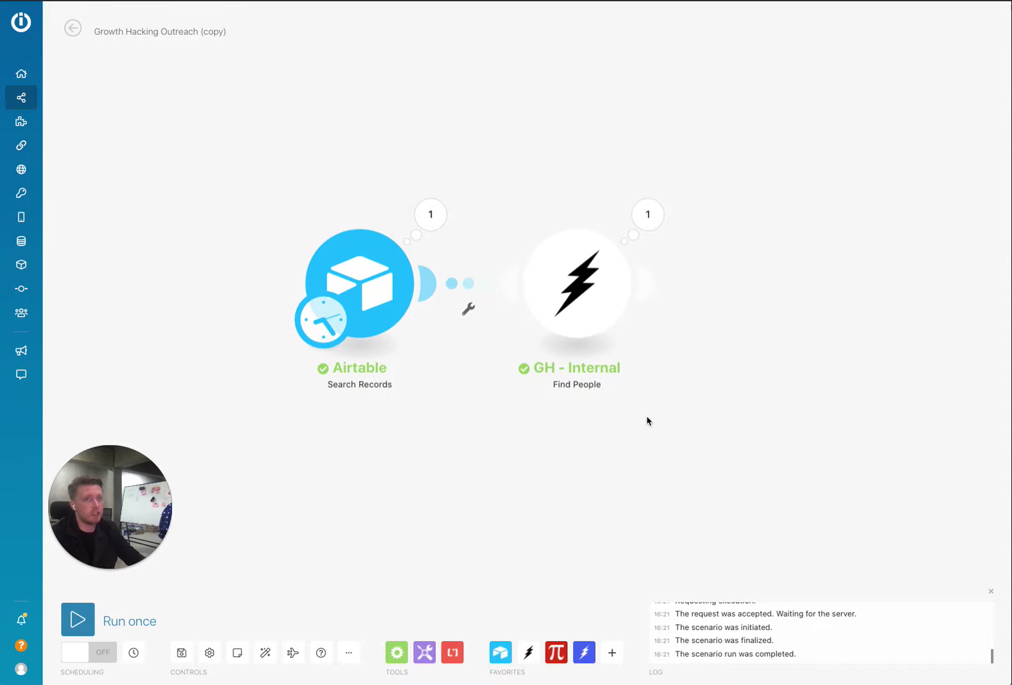
{"action": "left_click_drag", "start_coordinate": [803, 407], "coordinate": [672, 452]}
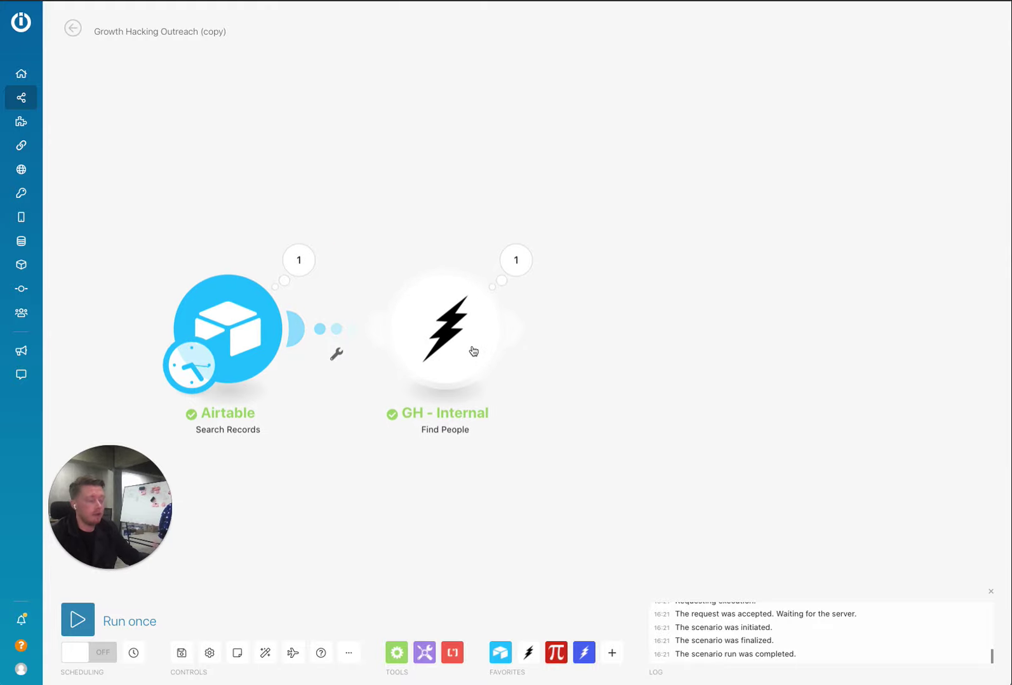
{"action": "mouse_move", "coordinate": [481, 328]}
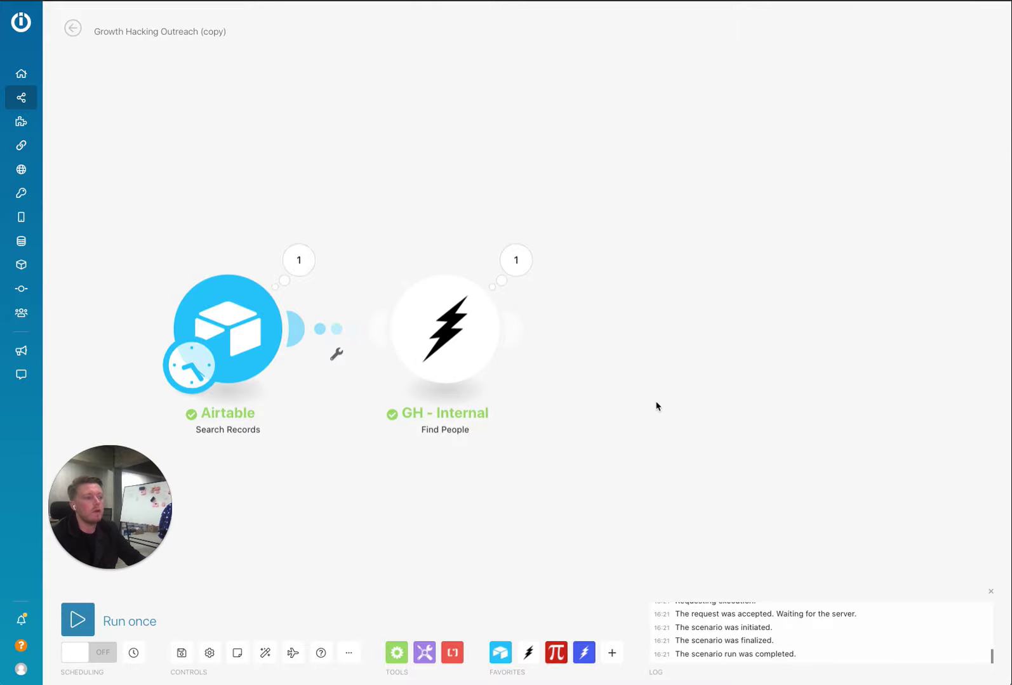
{"action": "left_click_drag", "start_coordinate": [645, 416], "coordinate": [540, 456]}
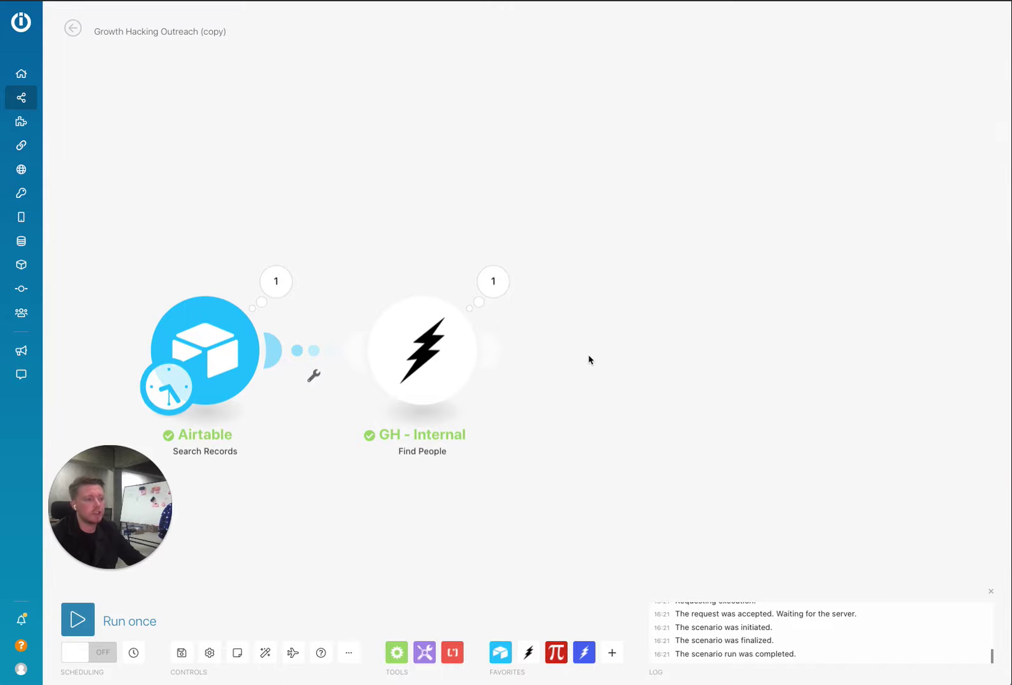
Inspect person 12 in the Find People output, a verified Growth Hacker in the Netherlands, then close it.
{"action": "left_click", "coordinate": [496, 283]}
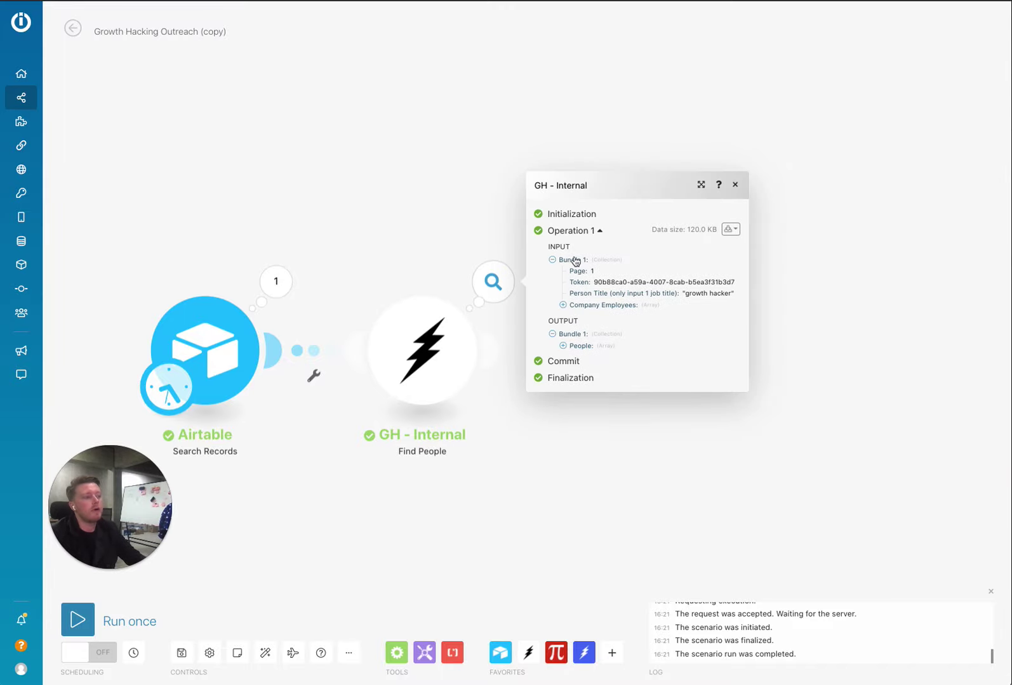
{"action": "left_click", "coordinate": [562, 345]}
{"action": "left_click", "coordinate": [573, 322]}
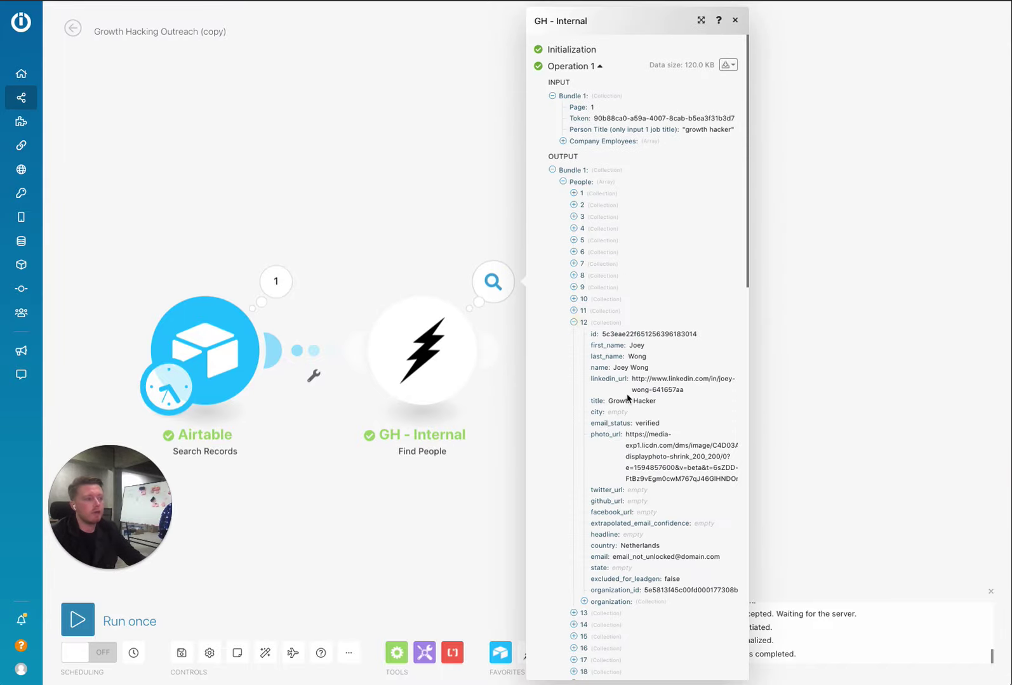
{"action": "scroll", "coordinate": [647, 467], "scroll_direction": "down", "scroll_amount": 1}
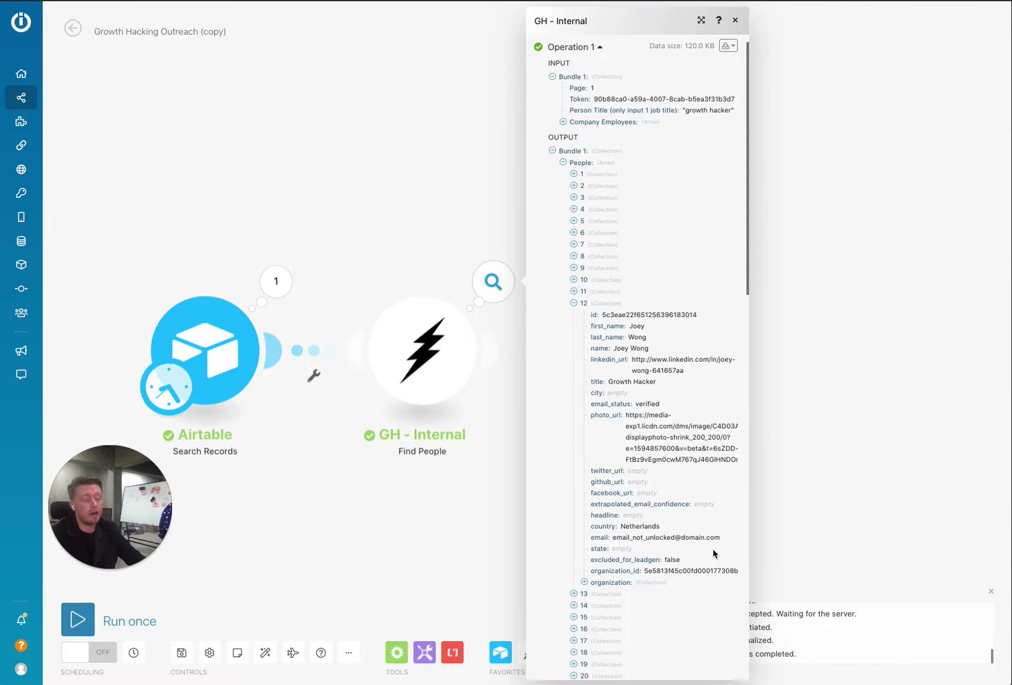
{"action": "left_click", "coordinate": [831, 426]}
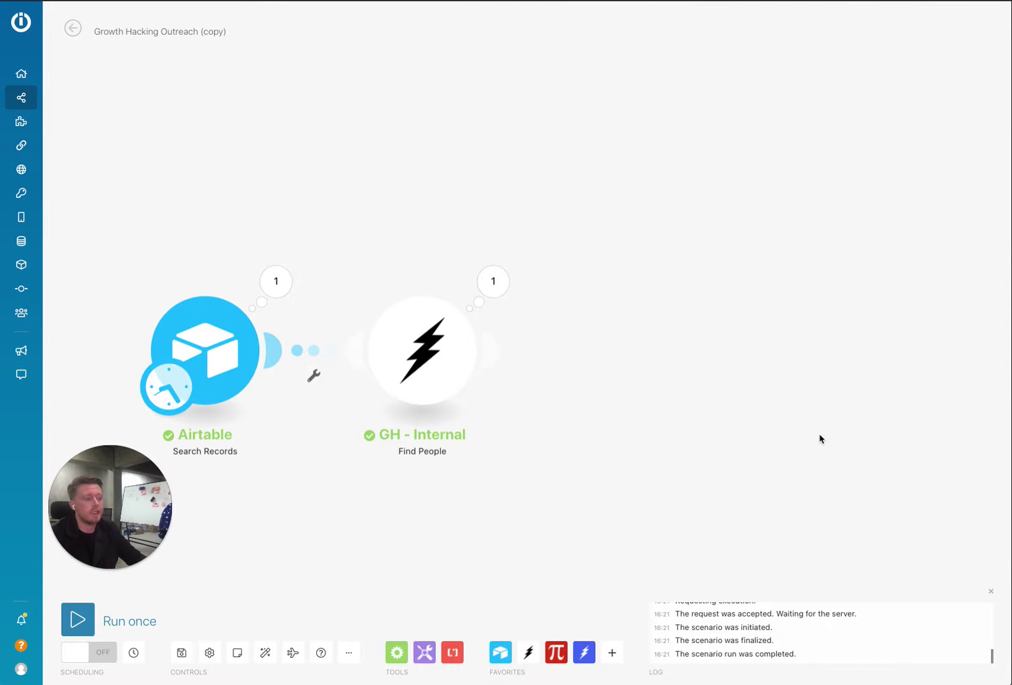
Pan the scenario diagram back to the right on the canvas.
{"action": "left_click_drag", "start_coordinate": [605, 435], "coordinate": [643, 435]}
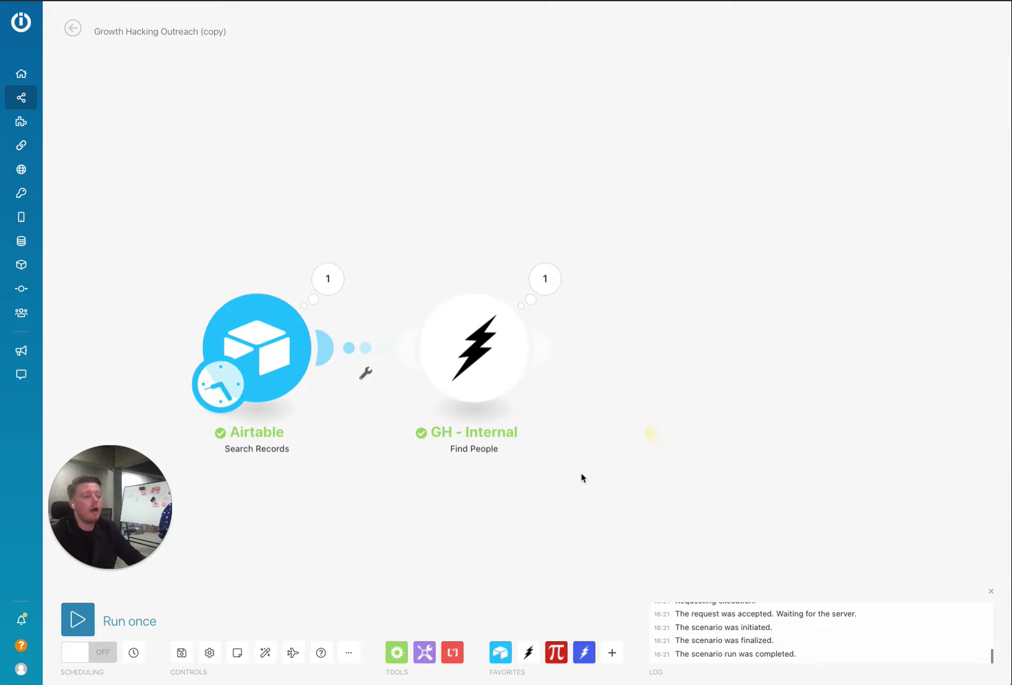
{"action": "left_click_drag", "start_coordinate": [564, 487], "coordinate": [634, 470]}
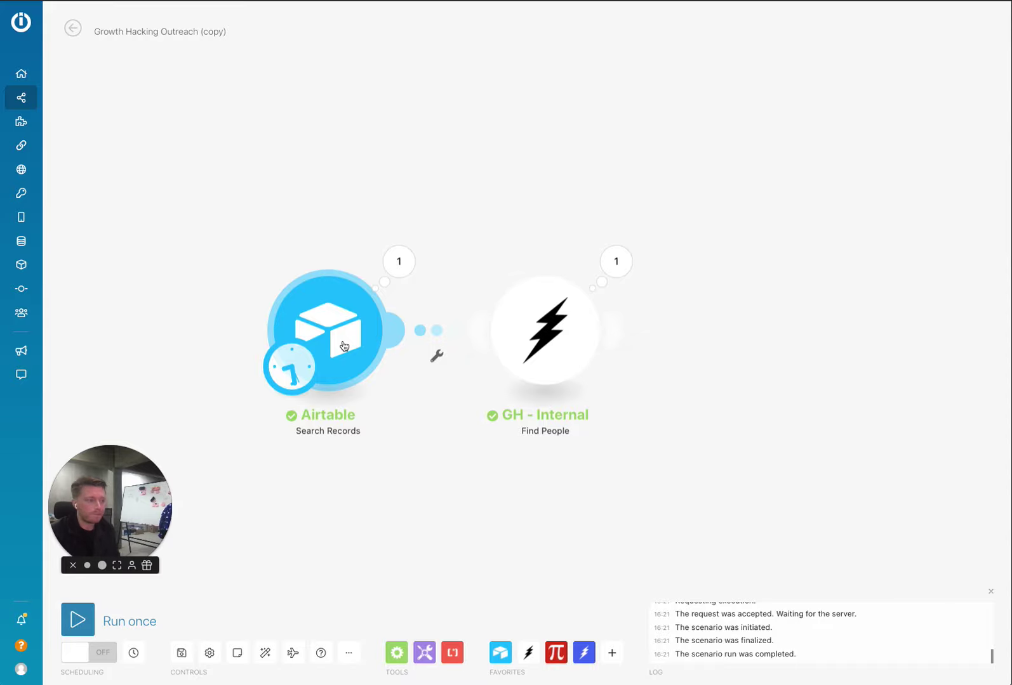
{"action": "left_click", "coordinate": [557, 343]}
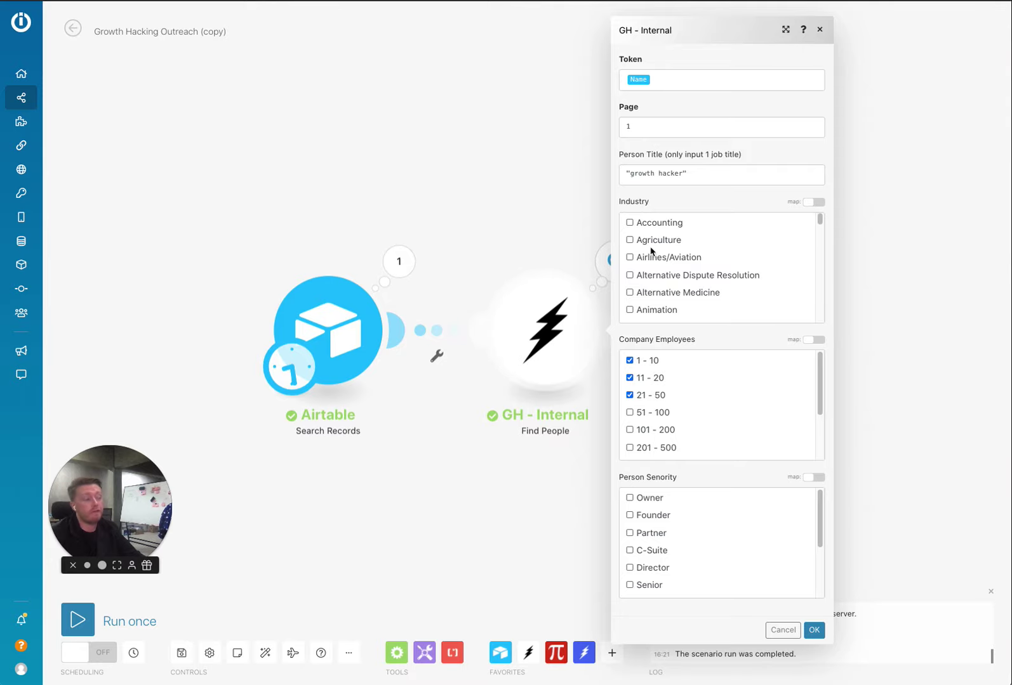
{"action": "scroll", "coordinate": [690, 411], "scroll_direction": "down", "scroll_amount": 1}
{"action": "scroll", "coordinate": [690, 416], "scroll_direction": "down", "scroll_amount": 2}
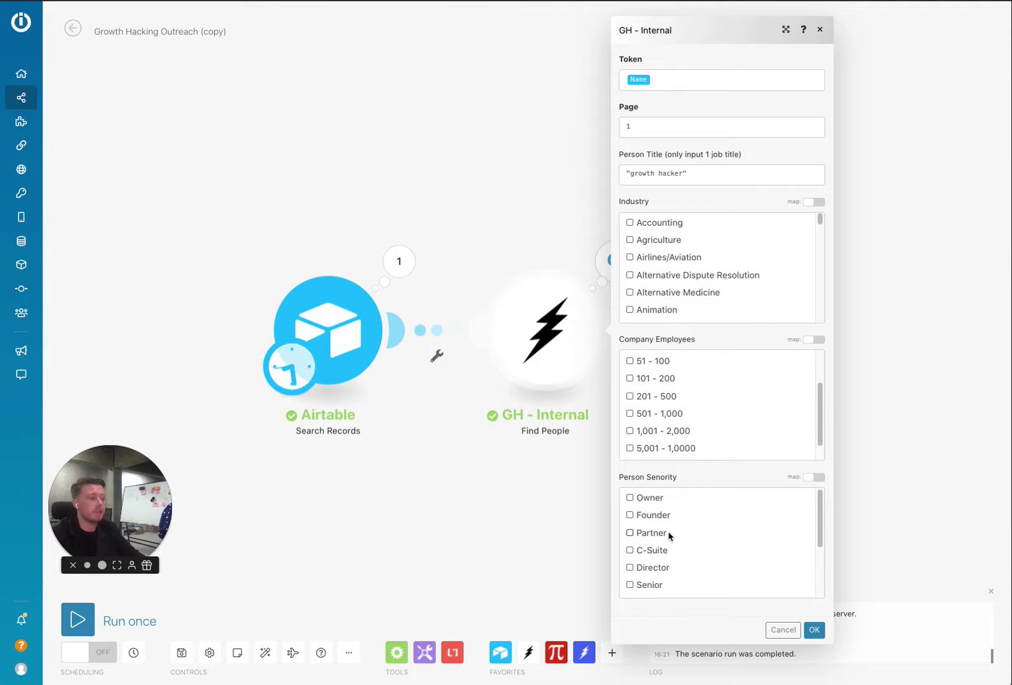
{"action": "scroll", "coordinate": [692, 264], "scroll_direction": "down", "scroll_amount": 3}
{"action": "scroll", "coordinate": [692, 264], "scroll_direction": "down", "scroll_amount": 1}
{"action": "scroll", "coordinate": [681, 374], "scroll_direction": "down", "scroll_amount": 1}
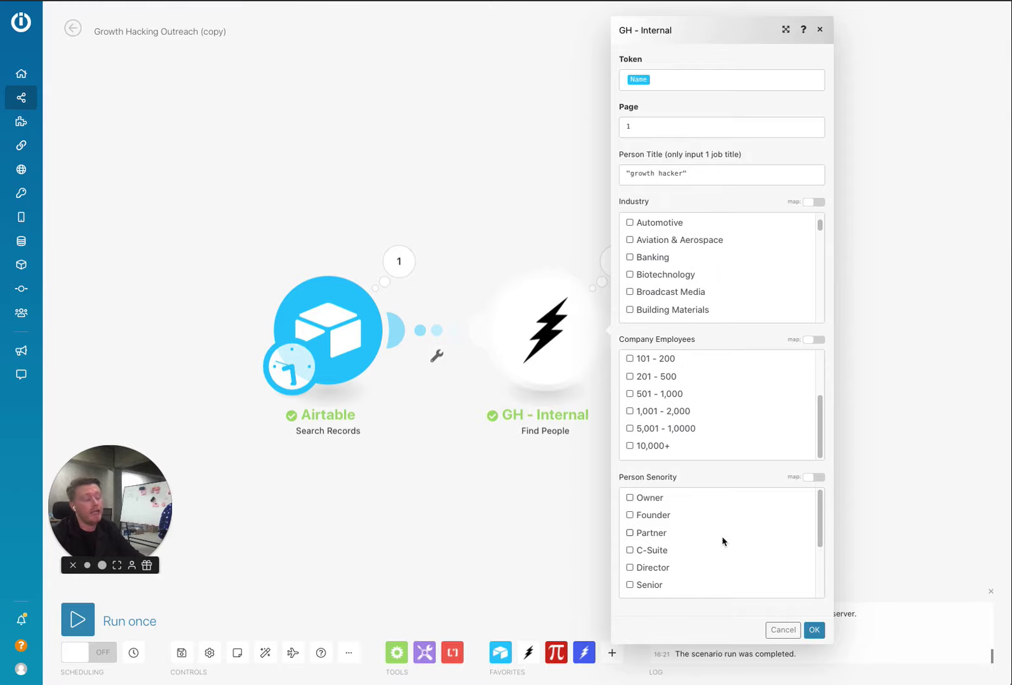
{"action": "scroll", "coordinate": [723, 541], "scroll_direction": "down", "scroll_amount": 2}
{"action": "scroll", "coordinate": [722, 543], "scroll_direction": "up", "scroll_amount": 2}
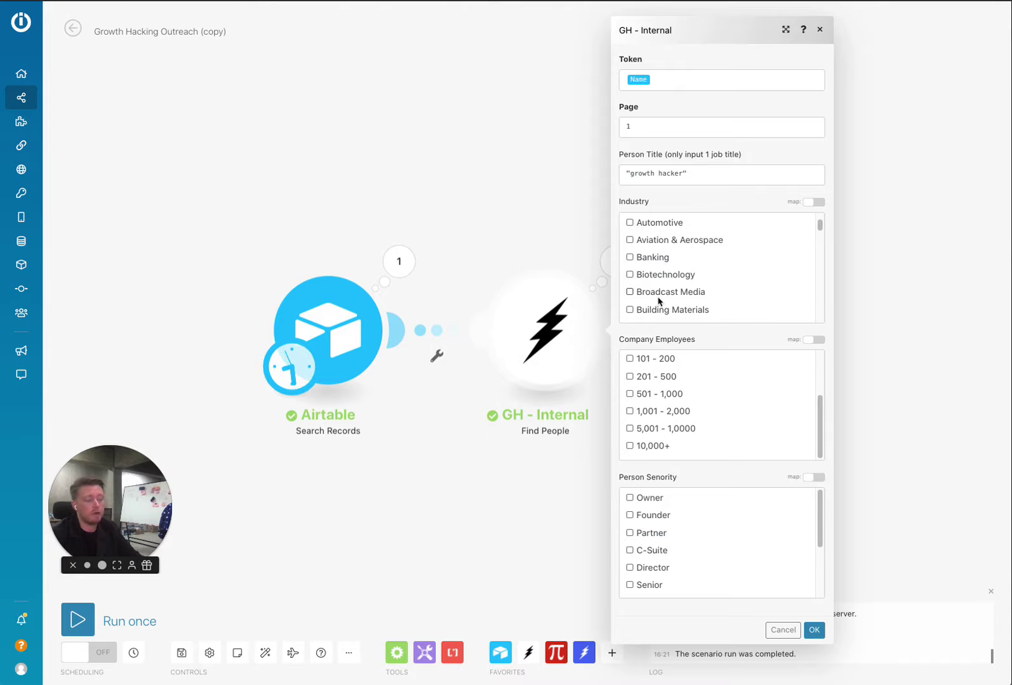
{"action": "scroll", "coordinate": [658, 302], "scroll_direction": "down", "scroll_amount": 20}
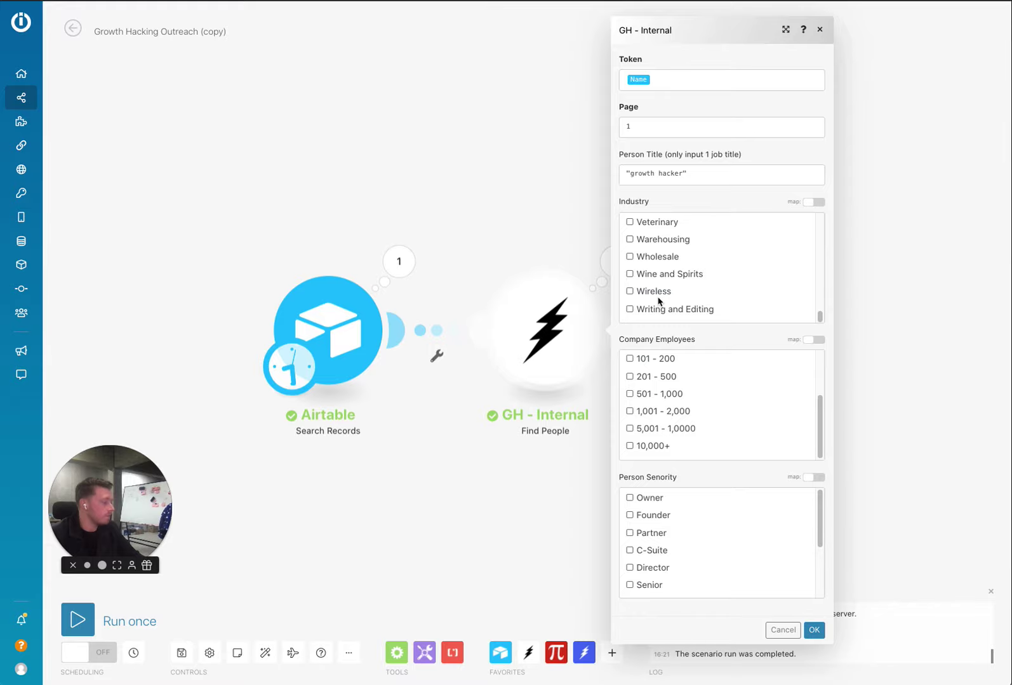
{"action": "left_click", "coordinate": [814, 631]}
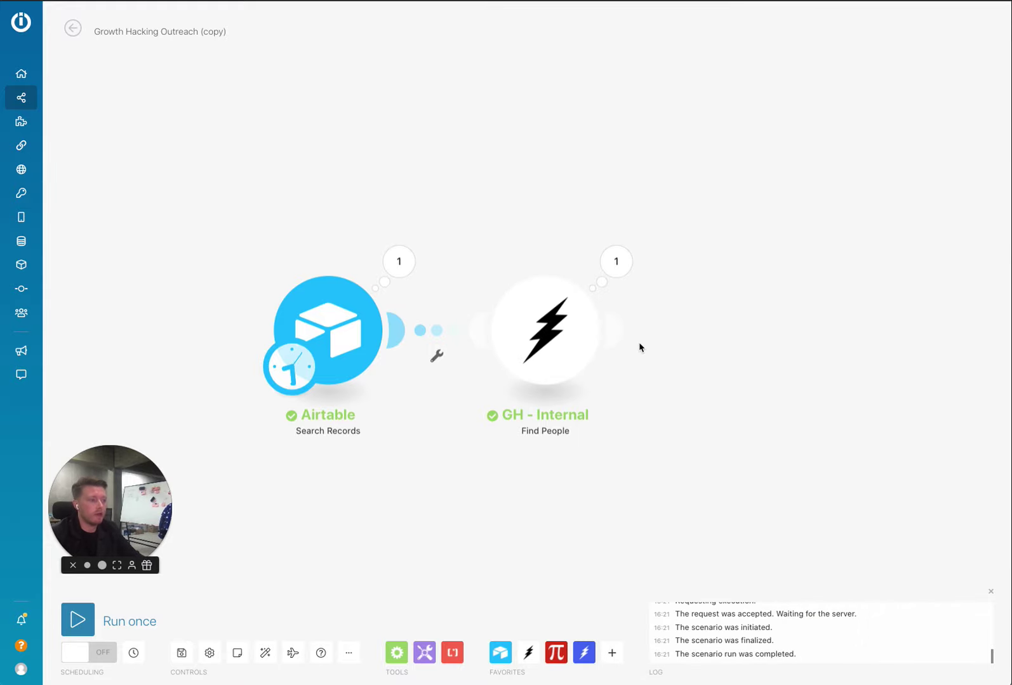